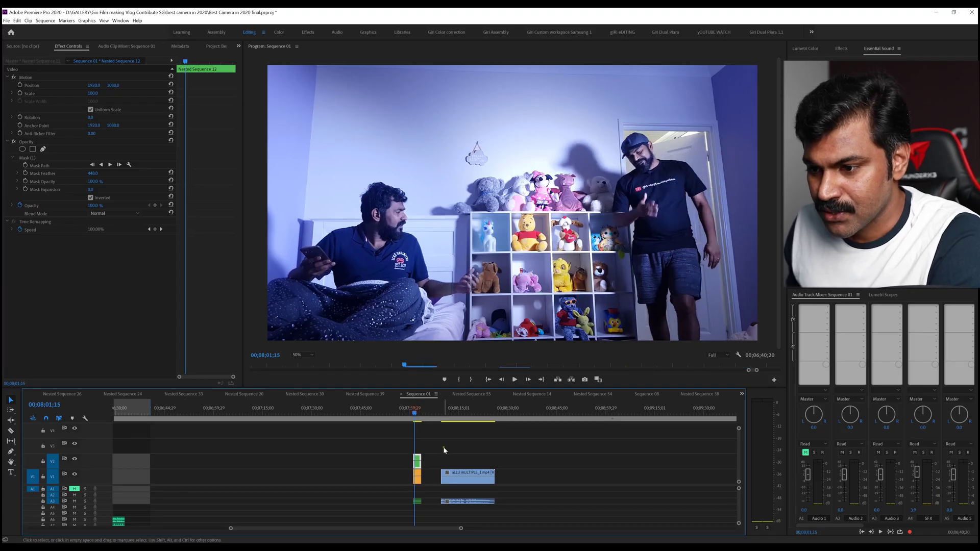
Zoom the timeline in around the playhead on the stacked Nested Sequence 12 and 07 clips
key(=)
key(=)
key(=)
key(=)
key(=)
key(=)
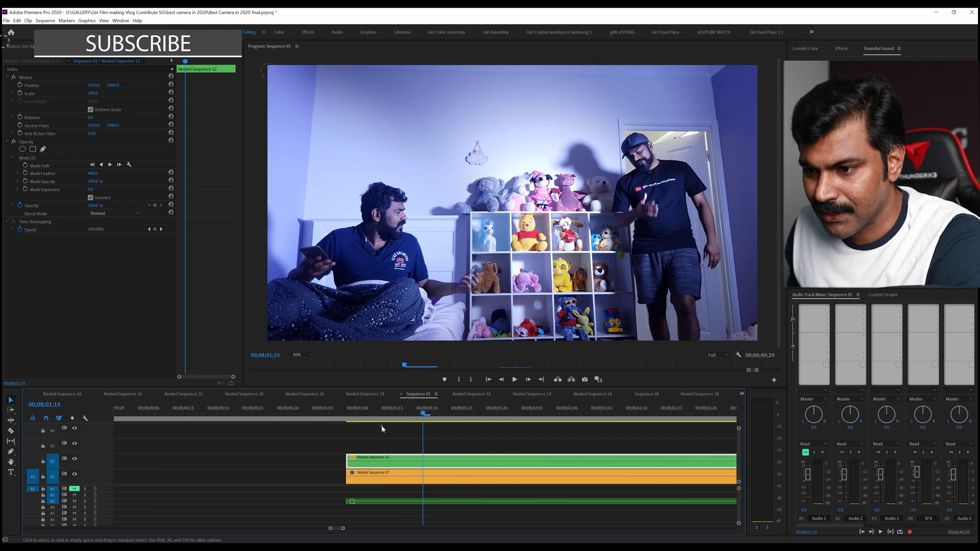
Select the V2 Nested Sequence 12 clip and its existing Mask (1) in Effect Controls
click(394, 474)
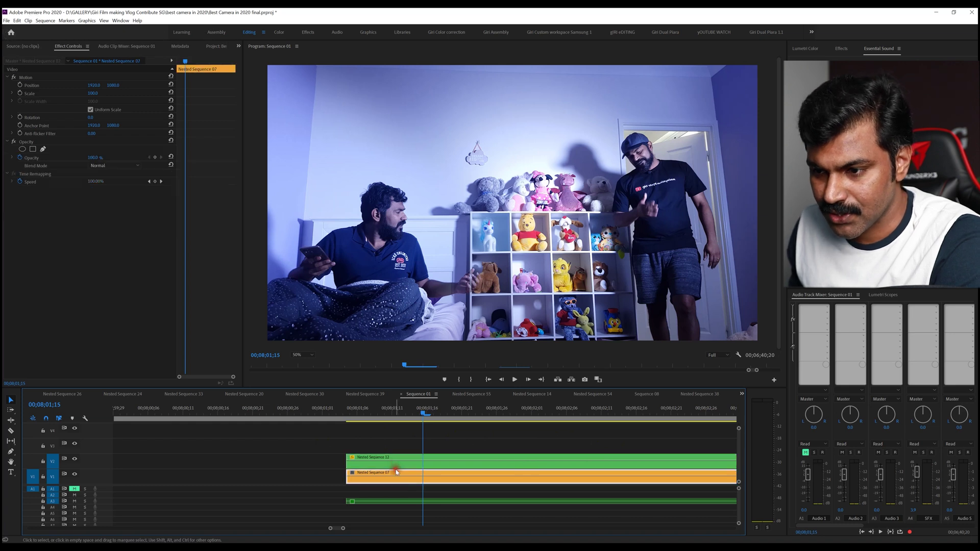
click(396, 466)
click(395, 474)
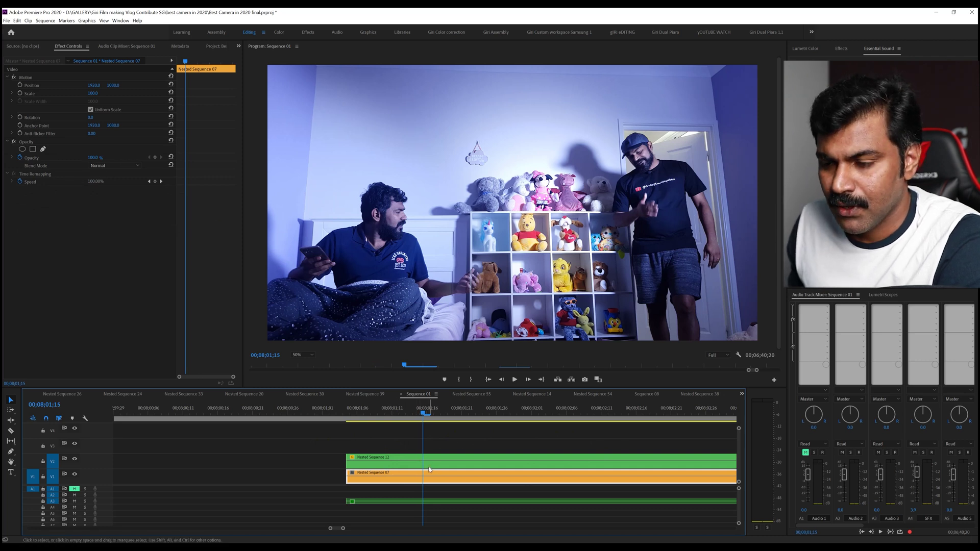
click(394, 465)
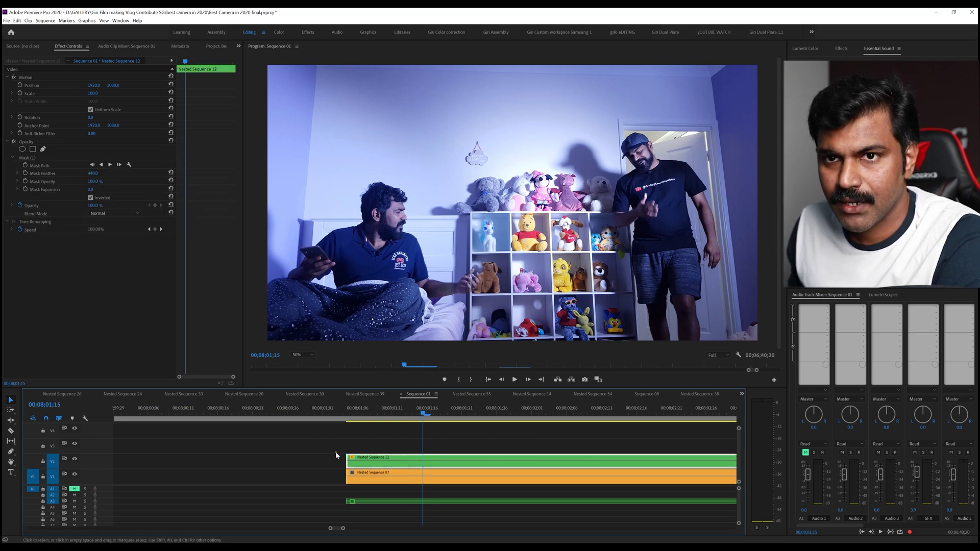
click(44, 159)
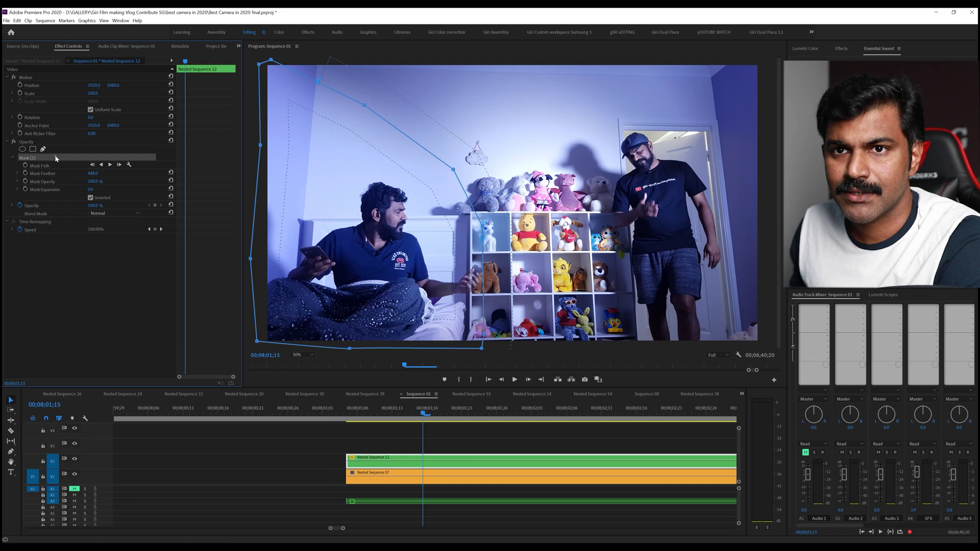
Delete the old mask and start a new free-draw pen mask under Opacity
key(Delete)
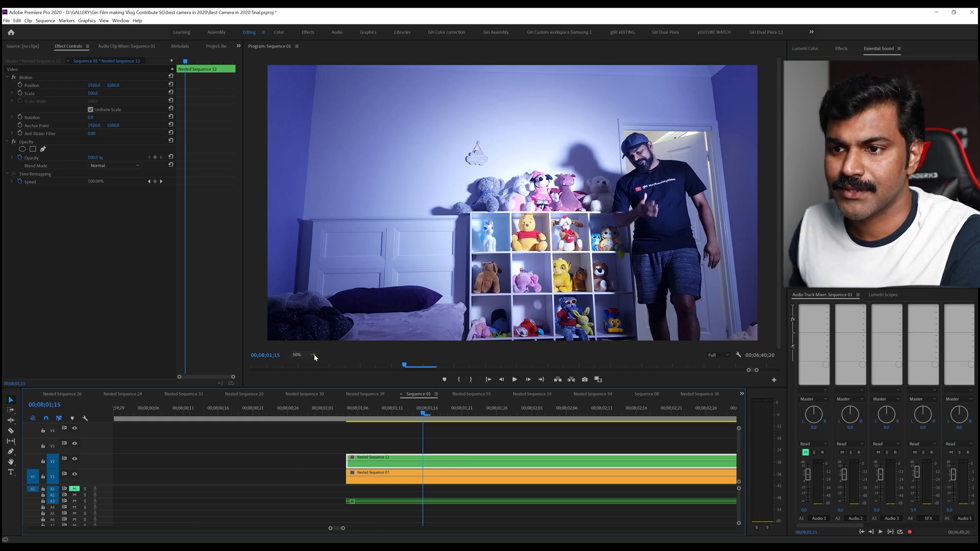
click(43, 149)
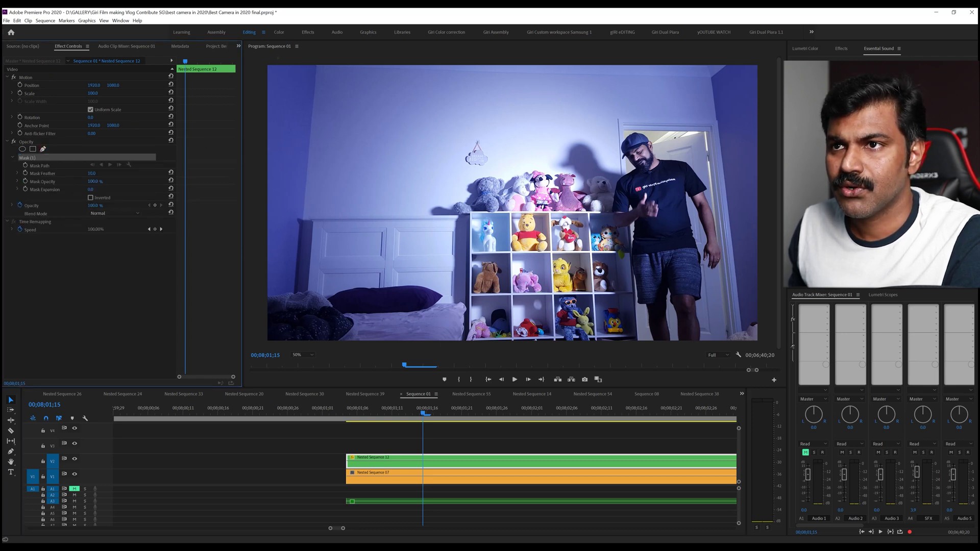
Trace a closed mask around the frame's left area, from top-left past the shelf to the bottom
click(277, 59)
click(350, 89)
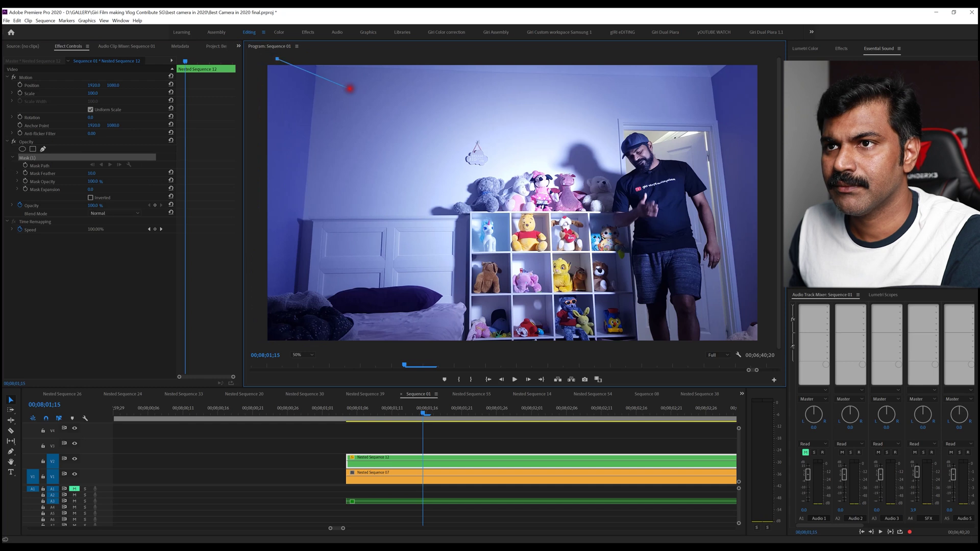
click(427, 142)
click(467, 182)
click(487, 276)
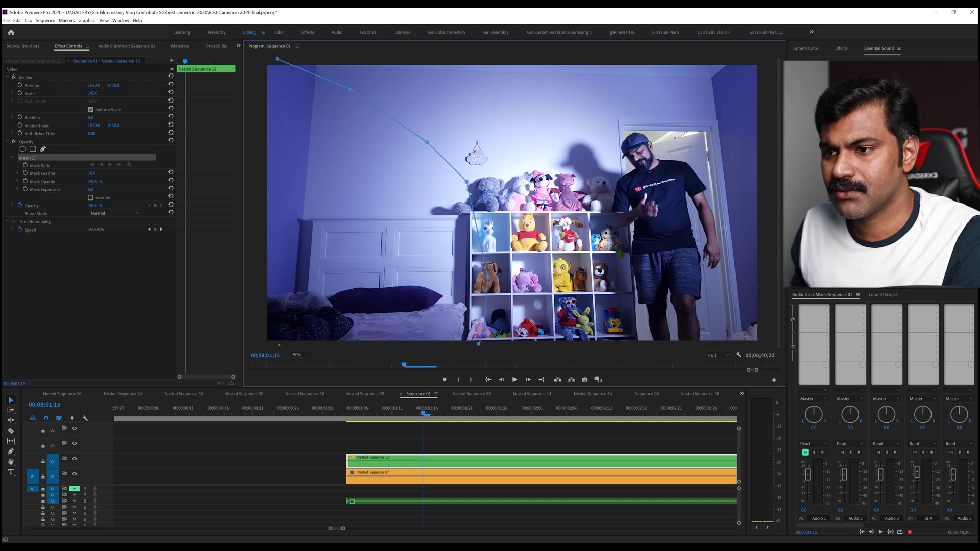
click(260, 343)
click(256, 67)
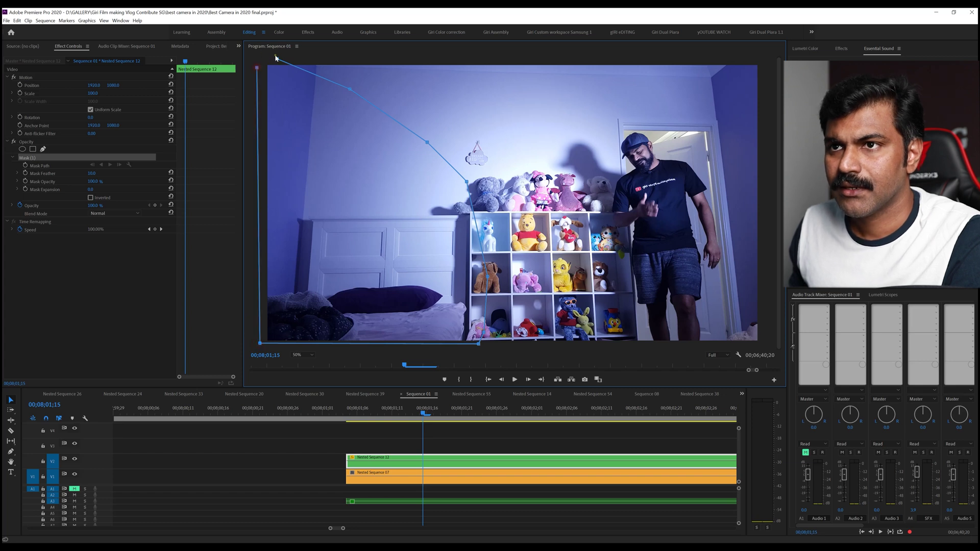
click(277, 59)
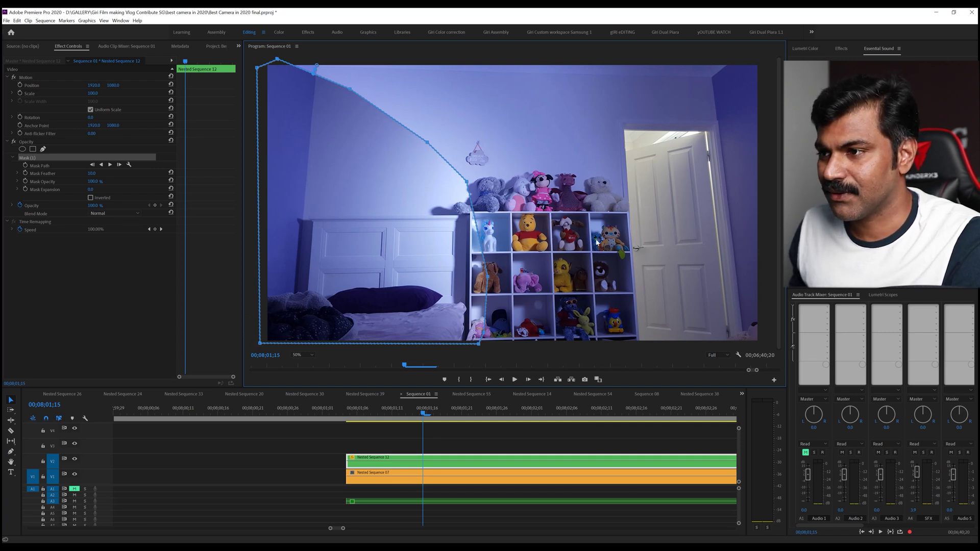
Enable Inverted on Nested Sequence 12's Mask (1)
click(90, 198)
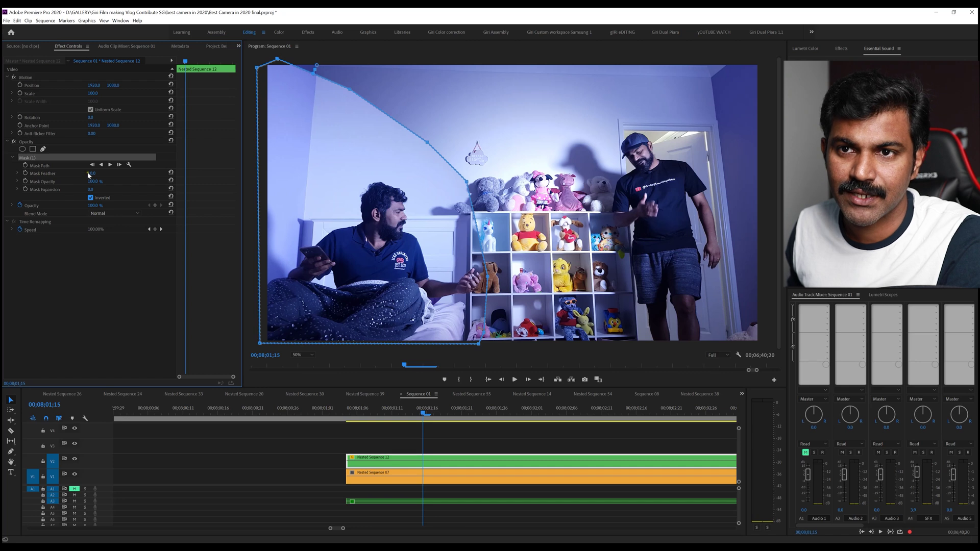
Raise the Mask Feather to about 420 and deselect the clip to view the composite
drag(90, 173, 266, 188)
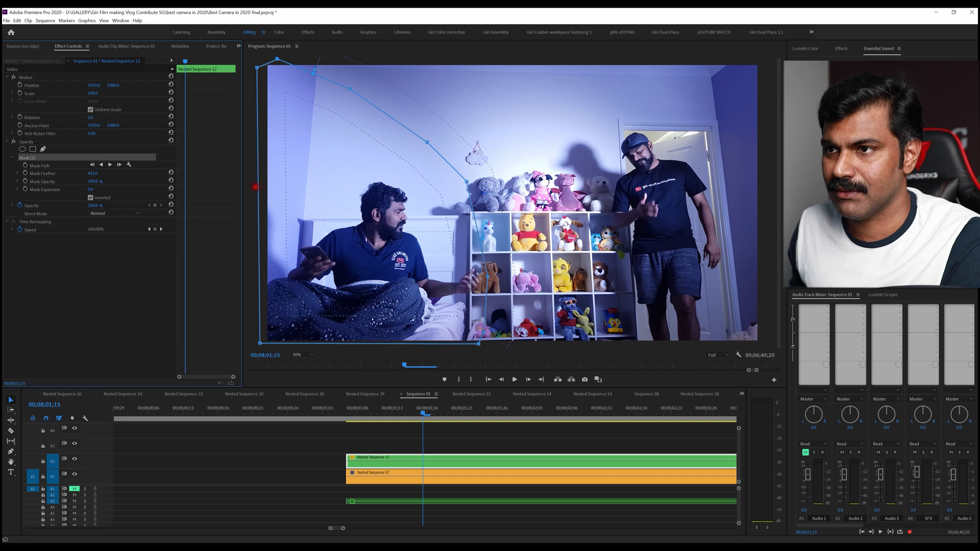
click(474, 446)
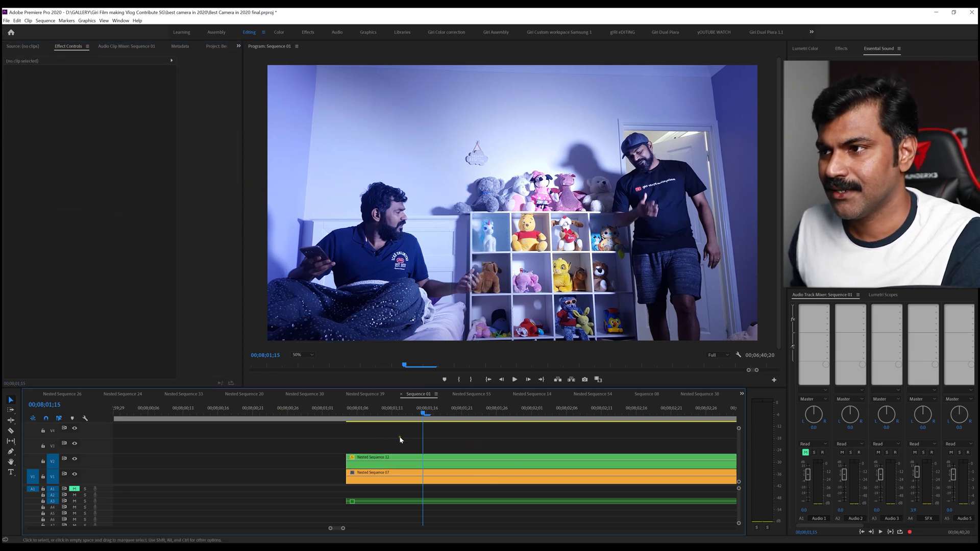
key(space)
click(460, 461)
drag(423, 410, 396, 408)
click(515, 380)
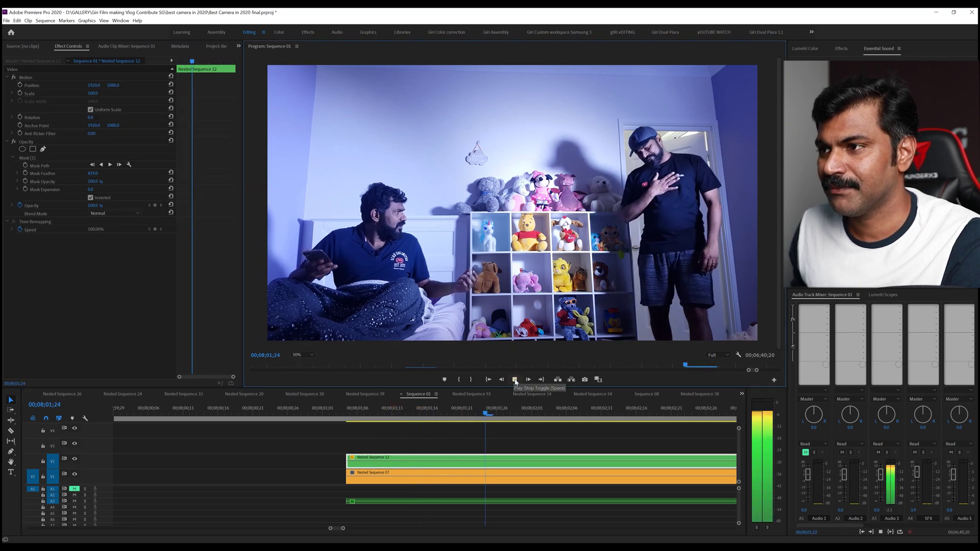
click(514, 380)
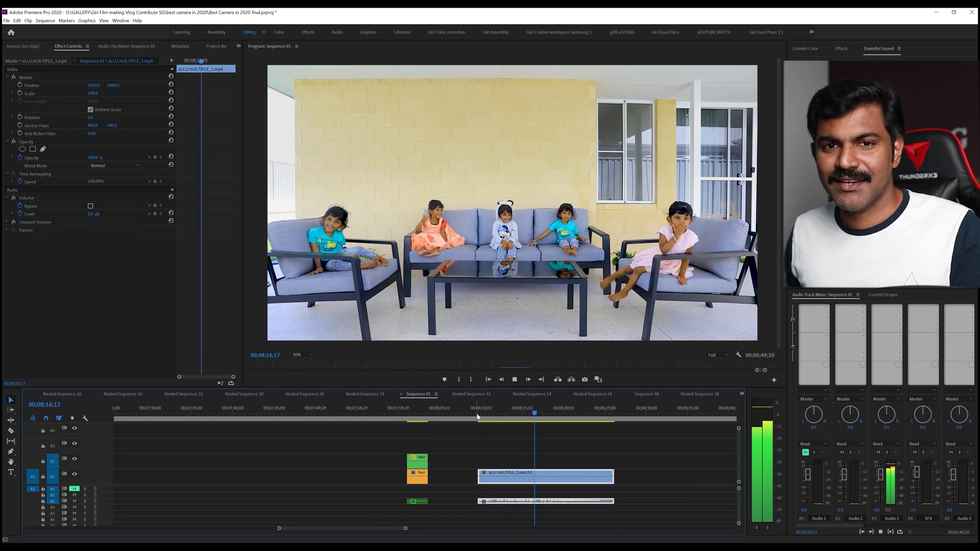
Move the playhead to 00;08;09;28, the start of the five-girls sofa clip, with playback stopped
click(480, 416)
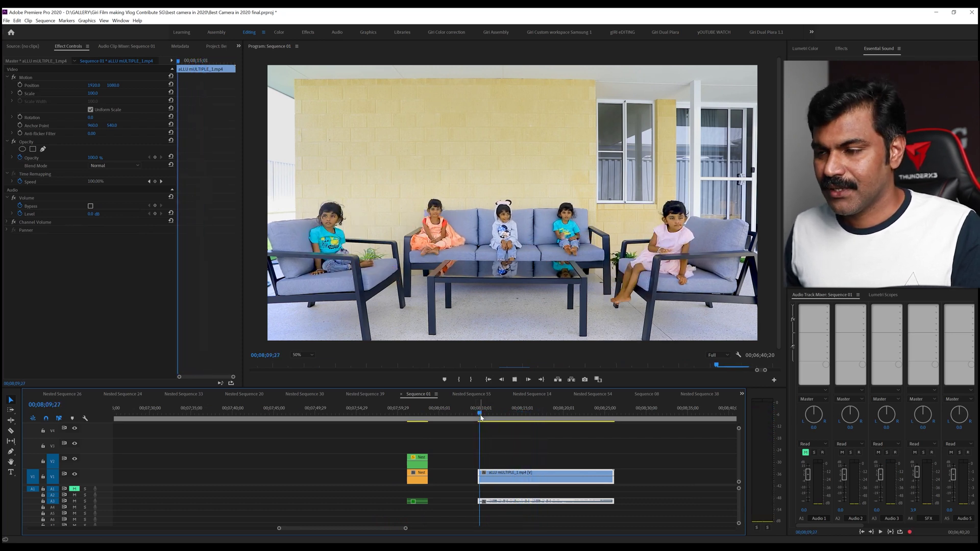
click(481, 414)
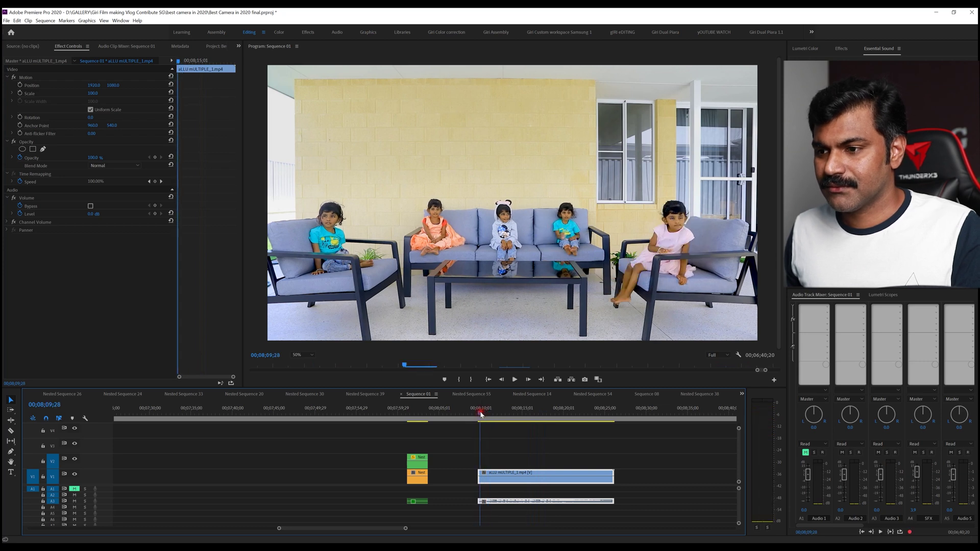